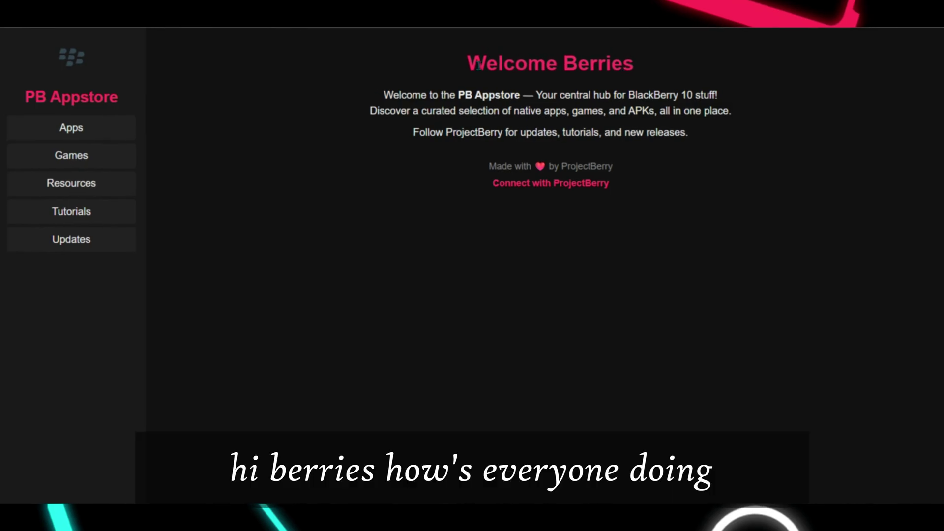
Open the BB10 Resources page and highlight the BB10 Custom ROMs title.
drag(640, 63, 644, 67)
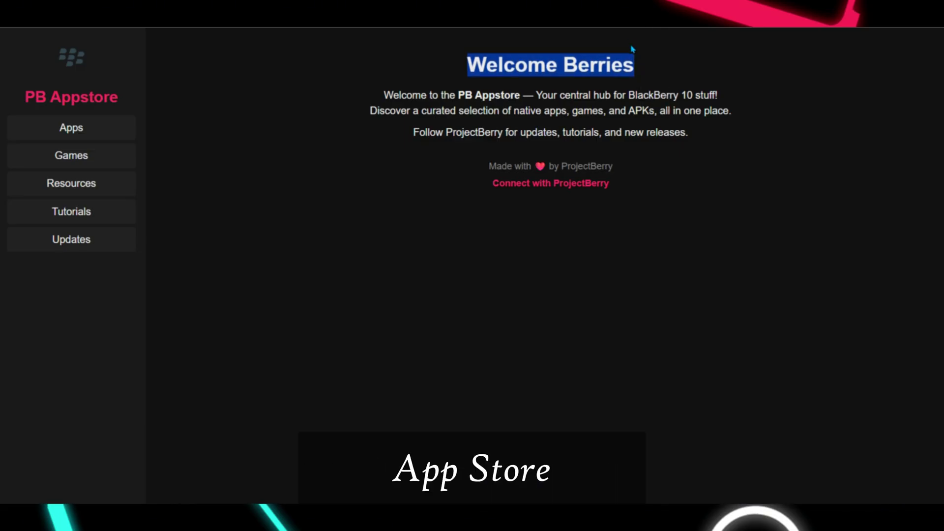
click(444, 182)
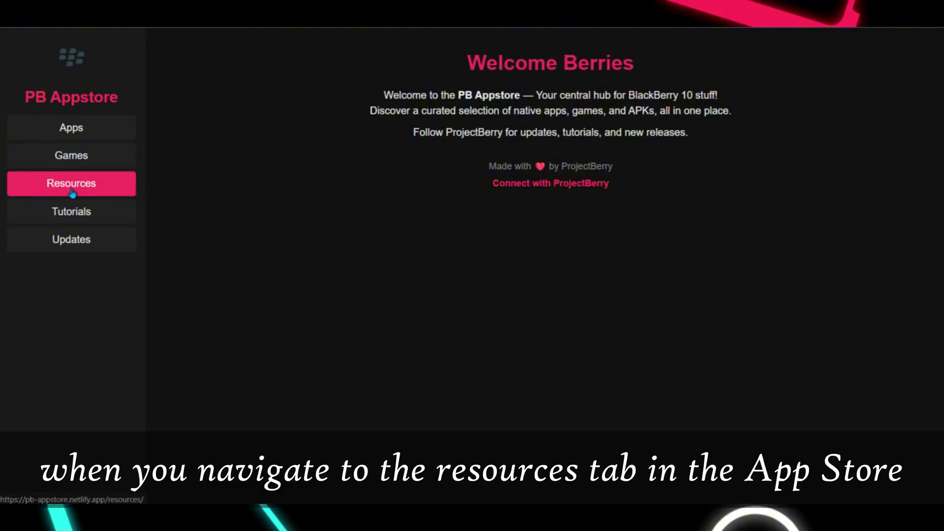
click(71, 184)
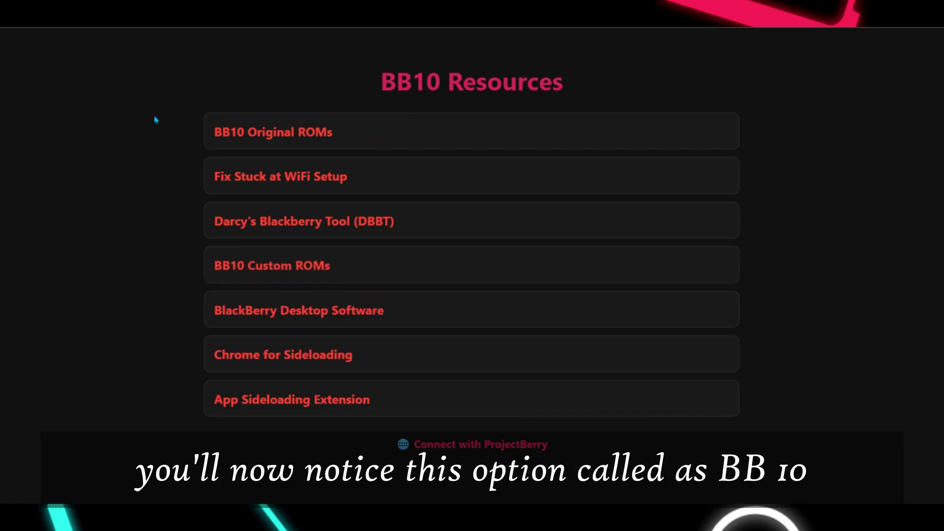
drag(187, 261, 360, 286)
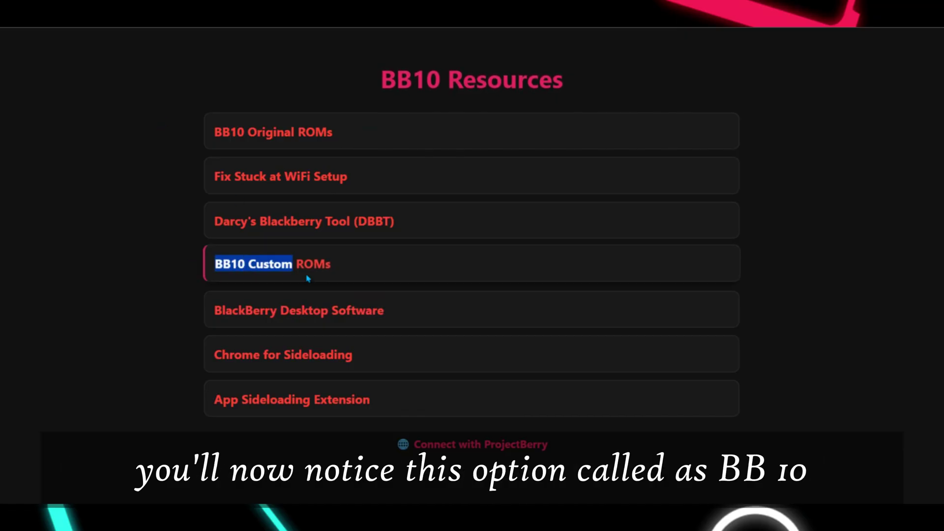
click(214, 264)
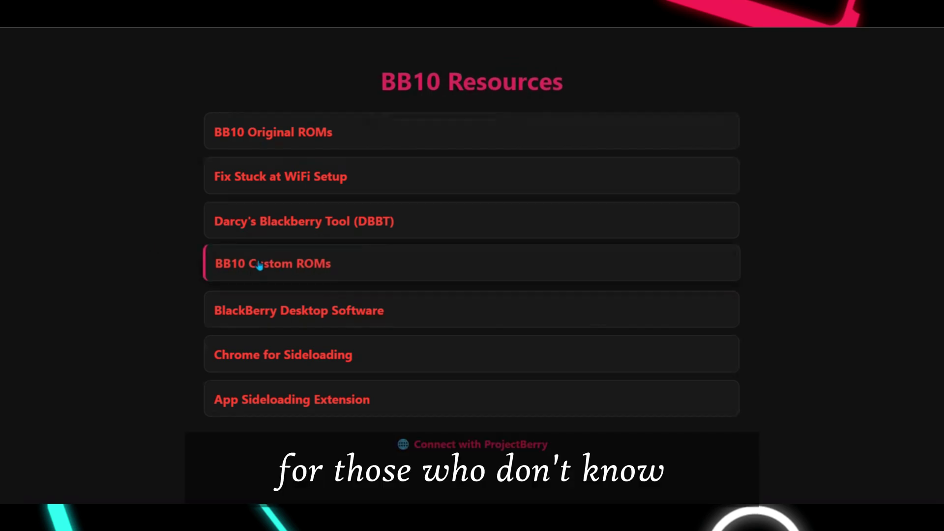
Expand BB10 Custom ROMs, highlight its description and bullets, and open the Reddit post.
click(259, 266)
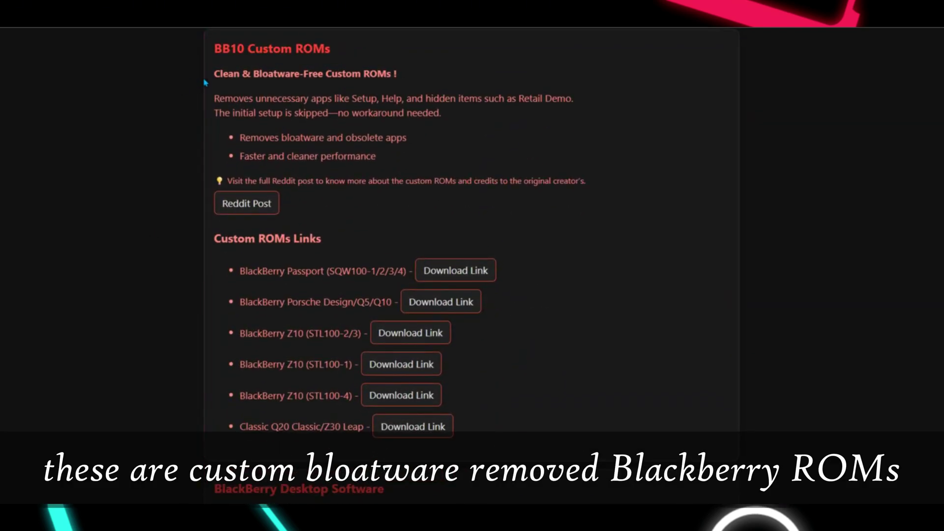
drag(213, 72, 353, 72)
drag(425, 80, 477, 166)
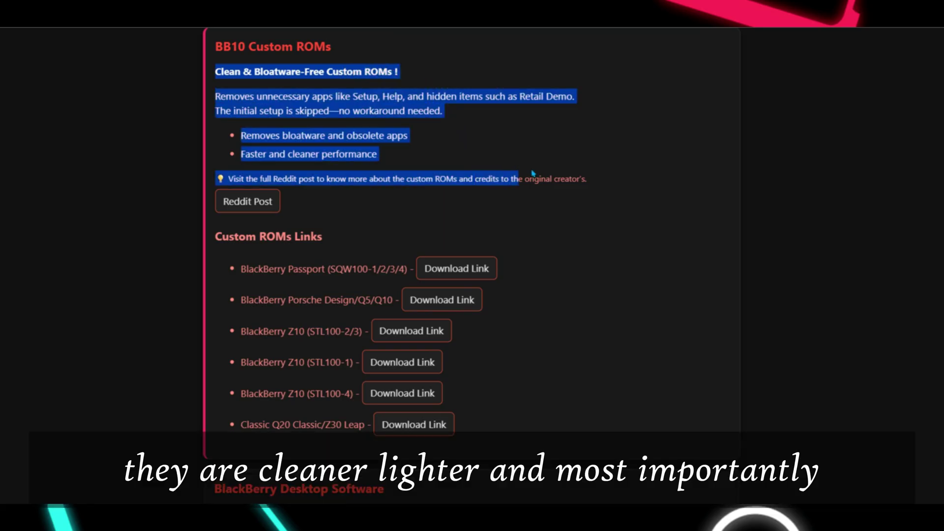
click(196, 175)
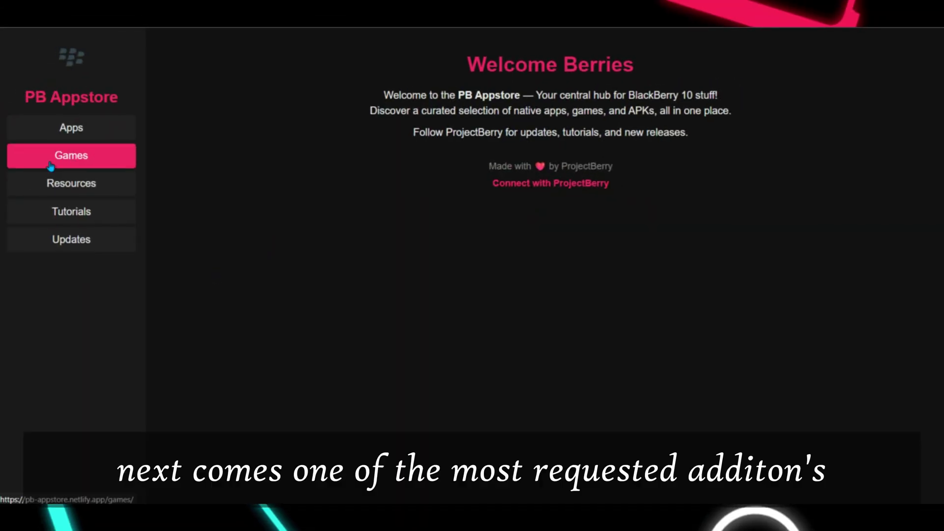
Open the Games for BlackBerry 10 page and highlight its title and instructions.
click(51, 166)
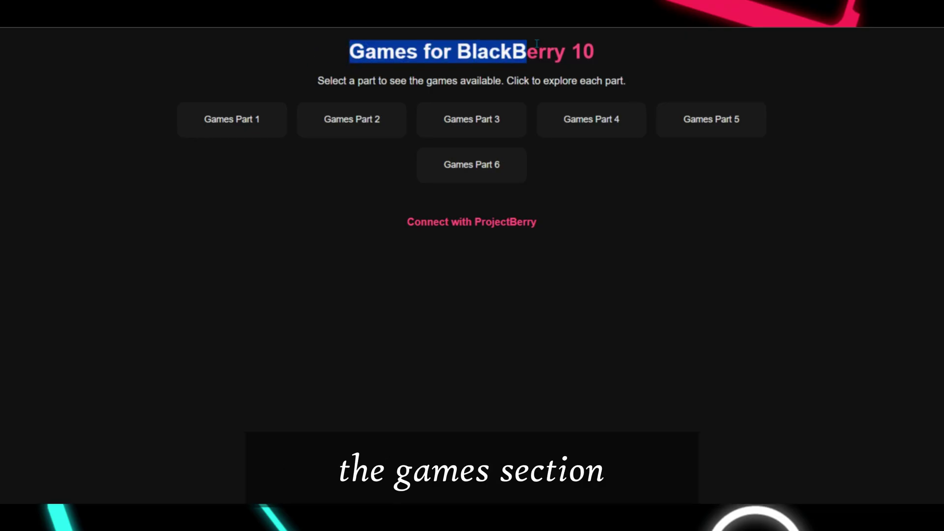
click(322, 80)
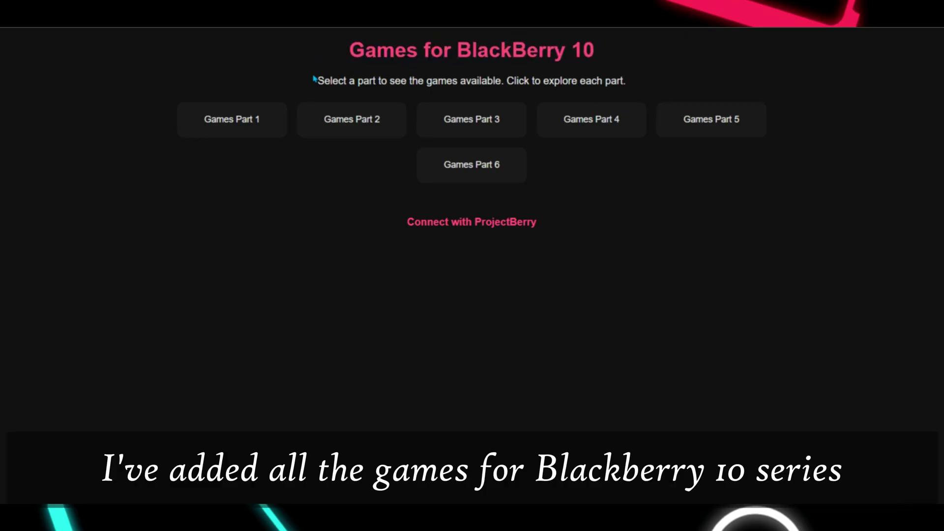
drag(345, 81, 349, 81)
drag(596, 52, 324, 45)
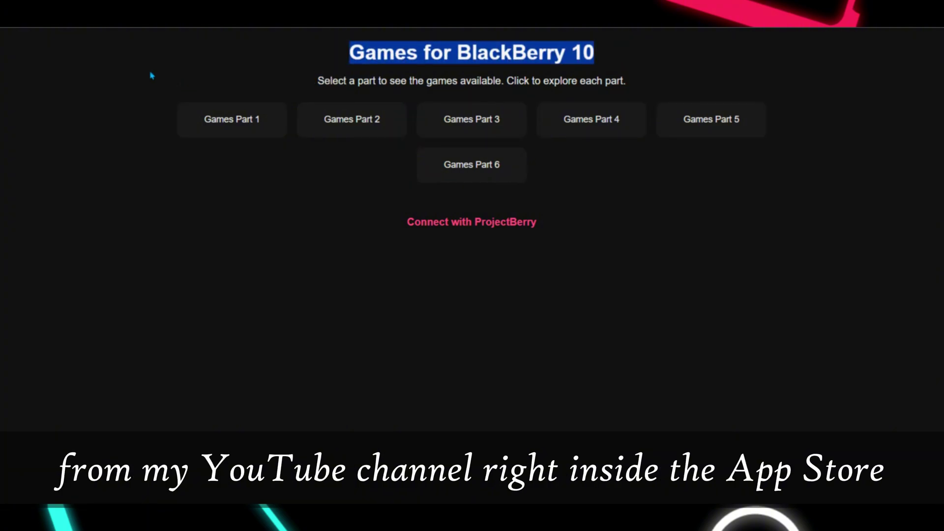
click(112, 84)
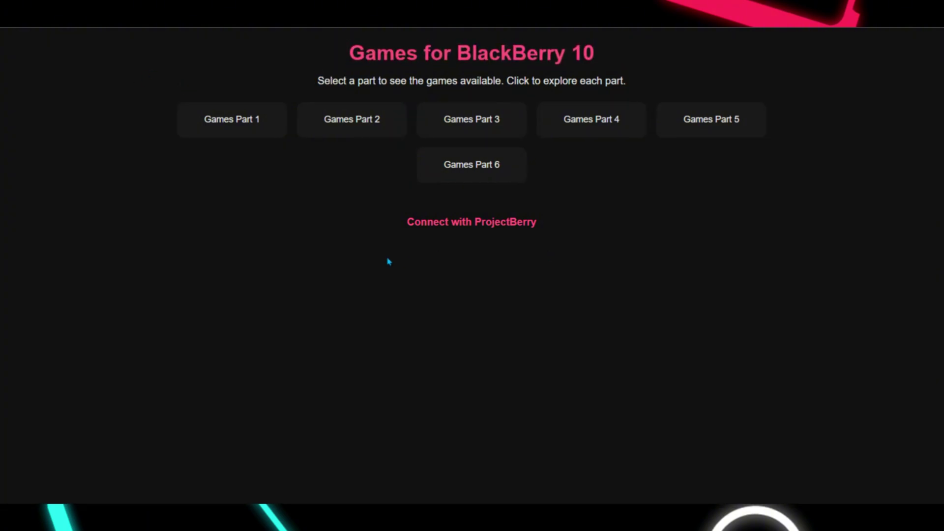
Open the Games Part 1 picks and skip the video ahead to 1:12.
click(221, 119)
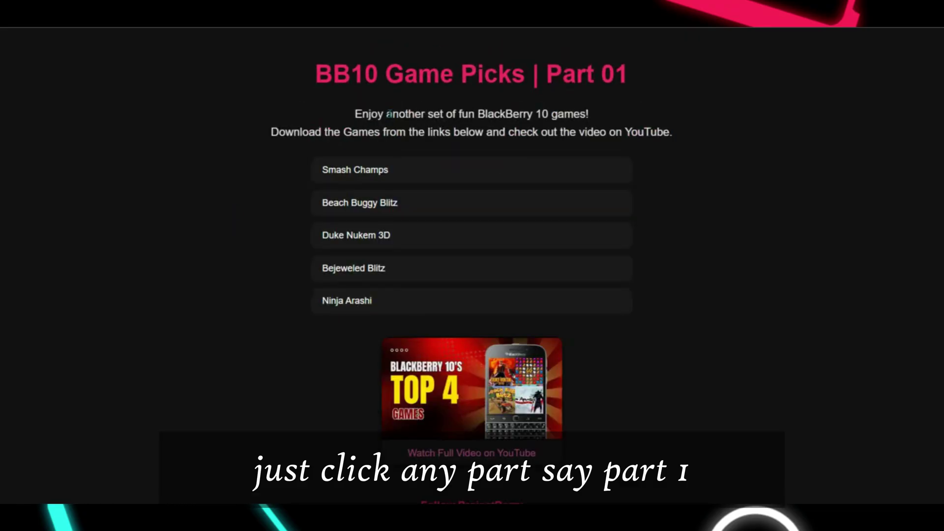
scroll(443, 221, down, 1)
scroll(439, 486, up, 1)
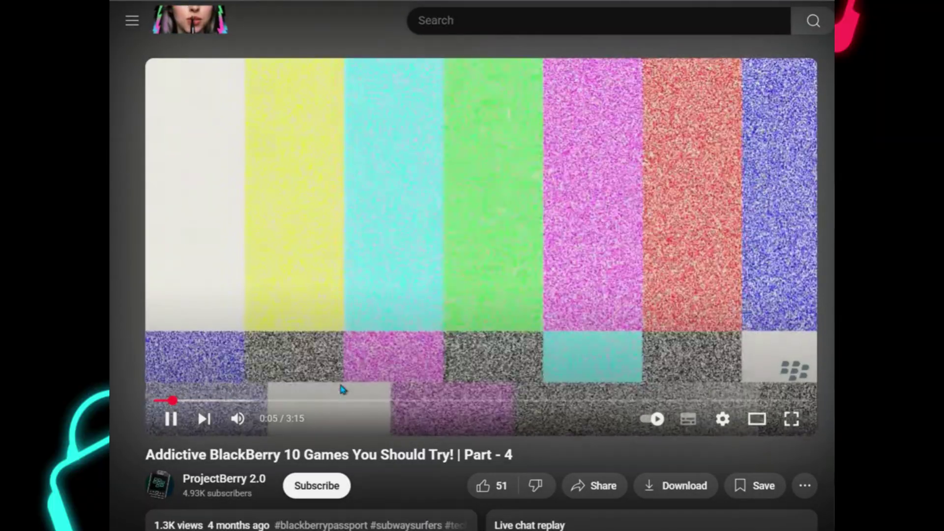
drag(310, 400, 398, 400)
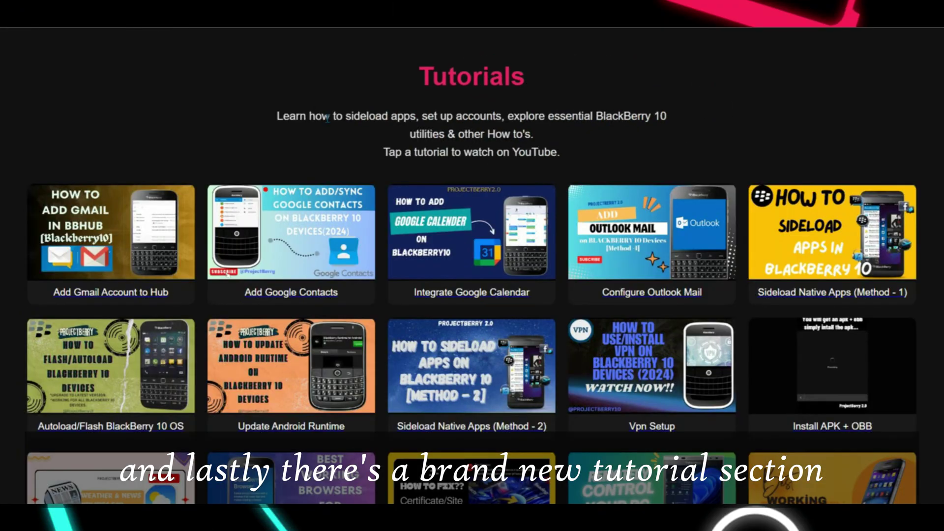
Highlight the description text on the Tutorials page.
drag(247, 128, 642, 159)
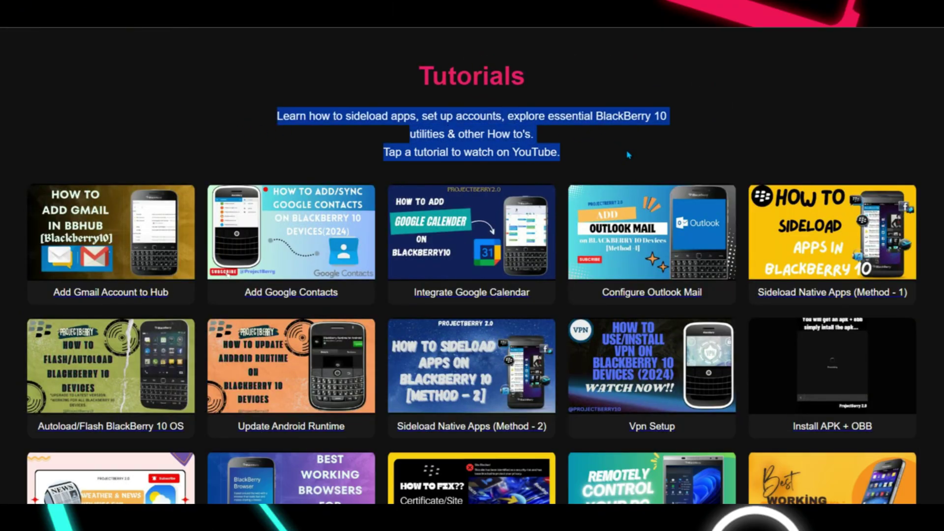
scroll(717, 163, down, 3)
scroll(718, 164, down, 3)
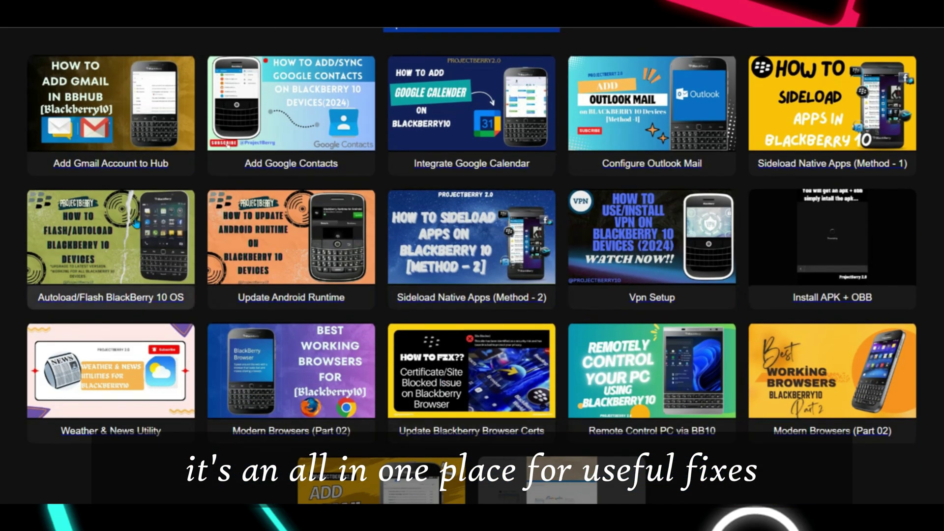
scroll(664, 296, down, 3)
scroll(638, 441, down, 2)
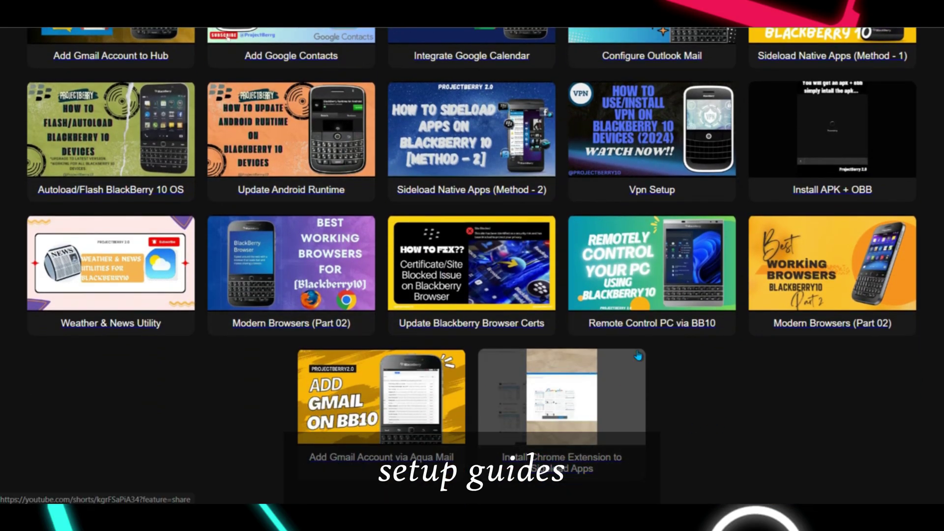